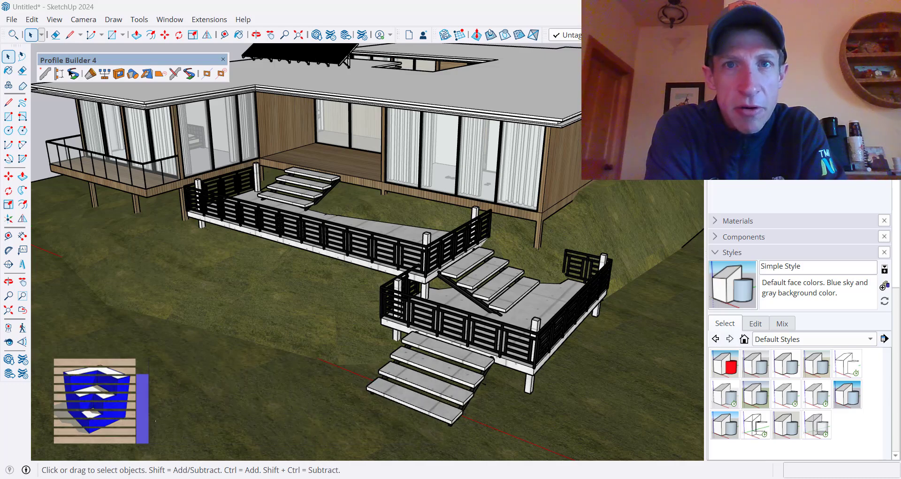
Step: Select the upper deck's railing assembly on the house model
{"action": "middle_click_drag", "start_coordinate": [450, 311], "coordinate": [438, 315]}
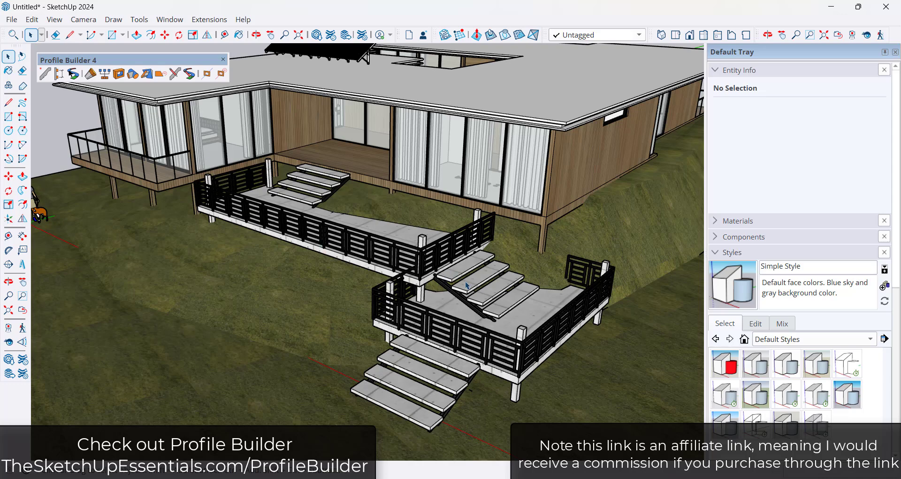
{"action": "scroll", "coordinate": [481, 236], "scroll_direction": "down", "scroll_amount": 2}
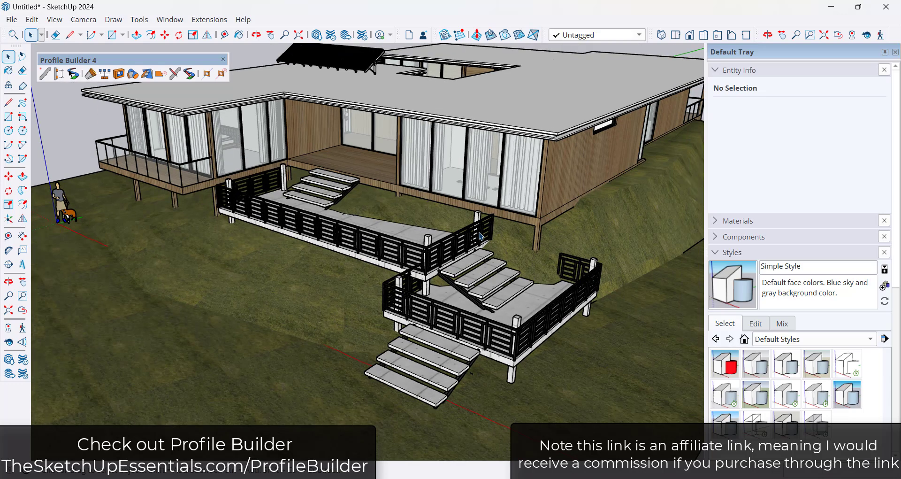
{"action": "scroll", "coordinate": [481, 236], "scroll_direction": "up", "scroll_amount": 1}
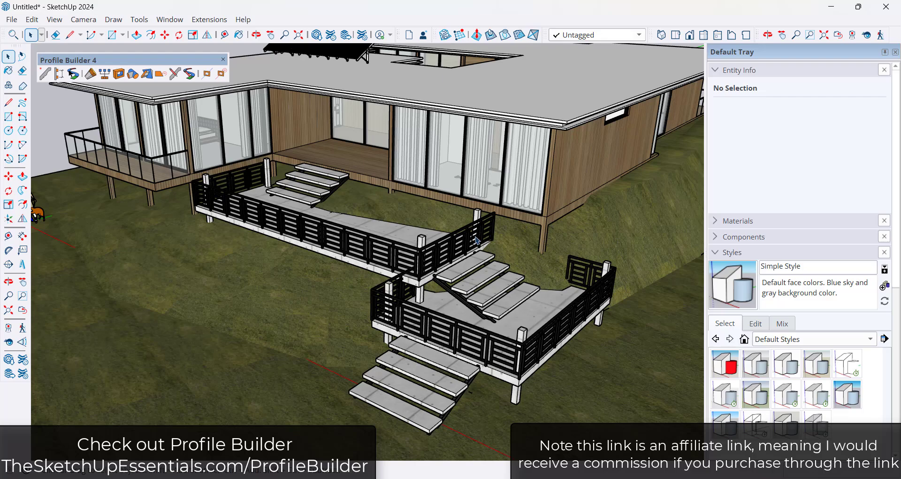
{"action": "scroll", "coordinate": [468, 274], "scroll_direction": "up", "scroll_amount": 1}
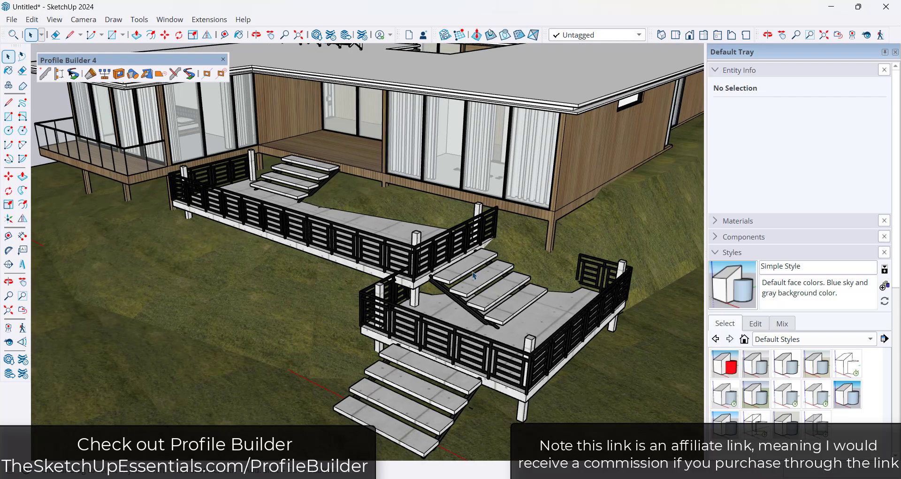
{"action": "middle_click_drag", "start_coordinate": [475, 275], "coordinate": [455, 268]}
{"action": "left_click", "coordinate": [463, 255]}
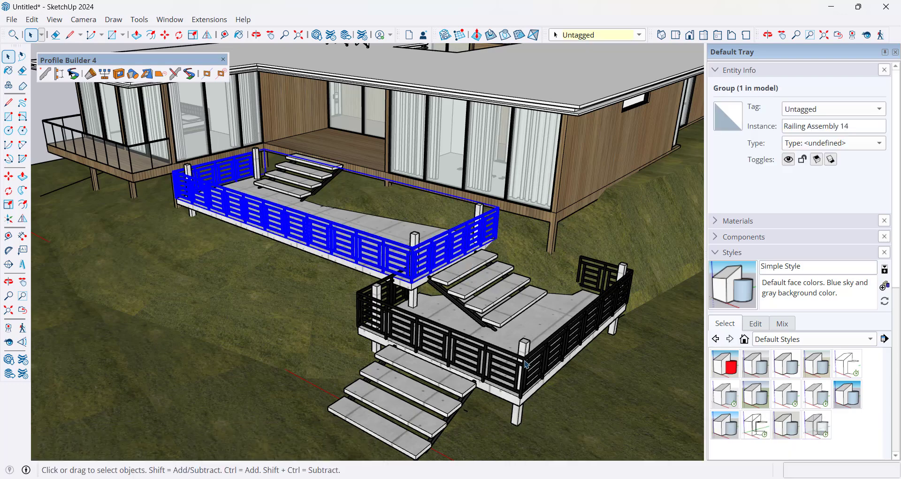
{"action": "scroll", "coordinate": [526, 364], "scroll_direction": "up", "scroll_amount": 4}
{"action": "middle_click_drag", "start_coordinate": [526, 364], "coordinate": [296, 331]}
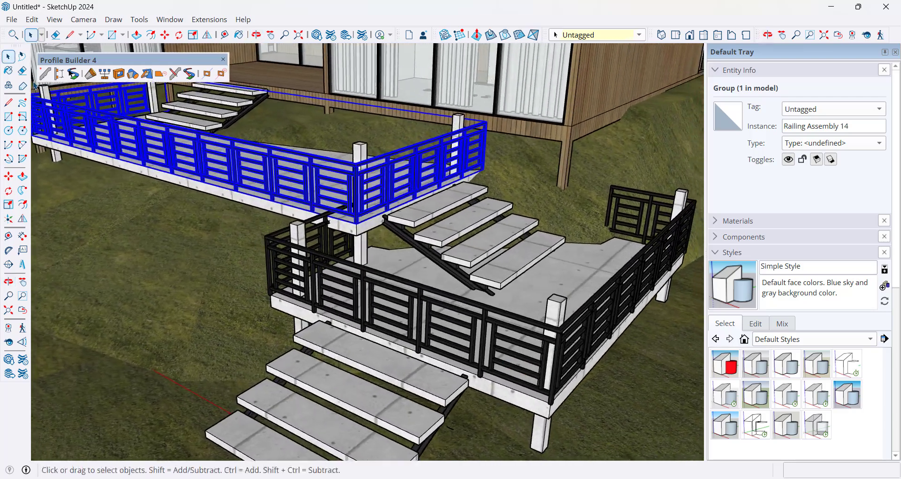
Step: Browse the 'Modern house on a hill' model page in 3D Warehouse, then close it
{"action": "left_click", "coordinate": [317, 34]}
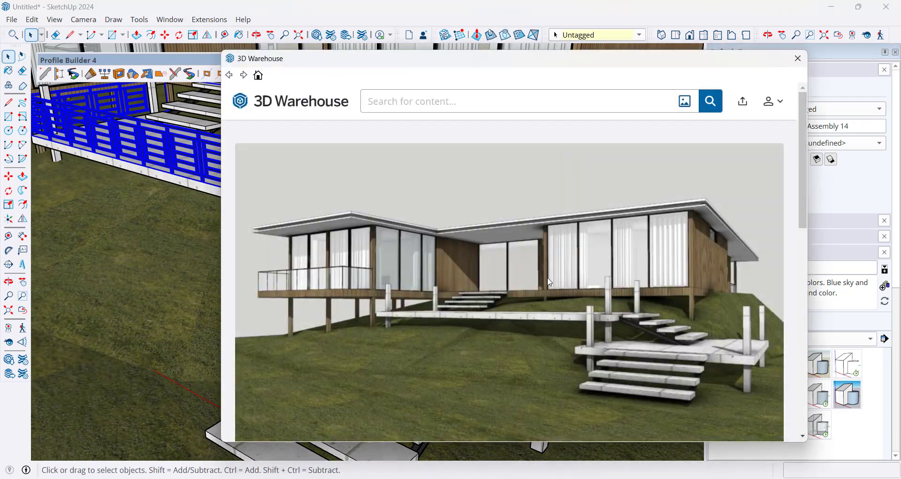
{"action": "scroll", "coordinate": [551, 283], "scroll_direction": "down", "scroll_amount": 5}
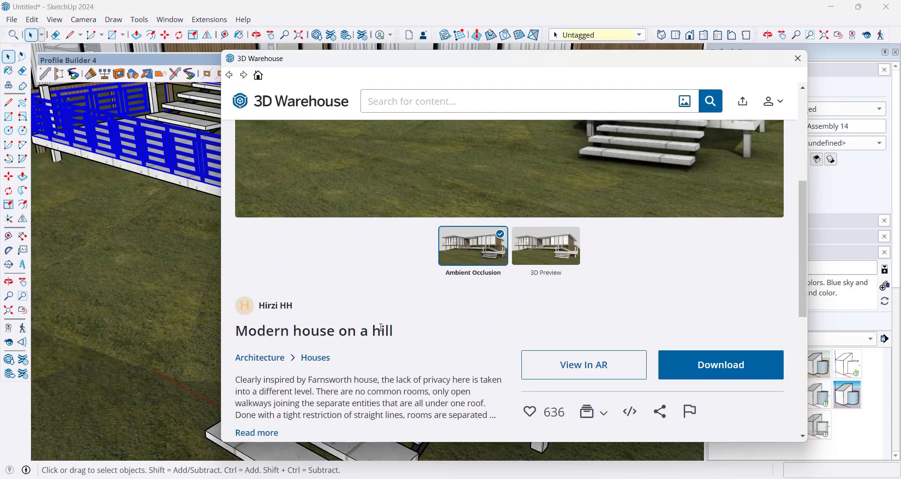
{"action": "scroll", "coordinate": [312, 312], "scroll_direction": "up", "scroll_amount": 5}
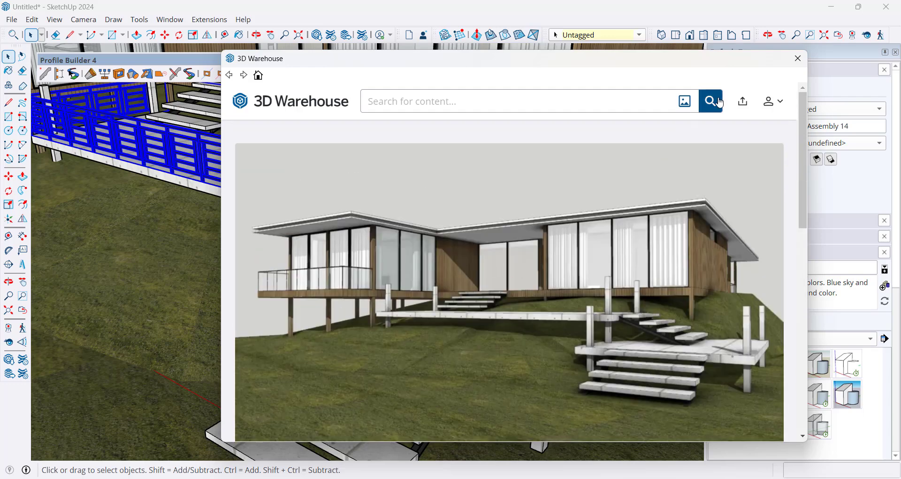
{"action": "left_click", "coordinate": [798, 59]}
{"action": "scroll", "coordinate": [505, 299], "scroll_direction": "down", "scroll_amount": 3}
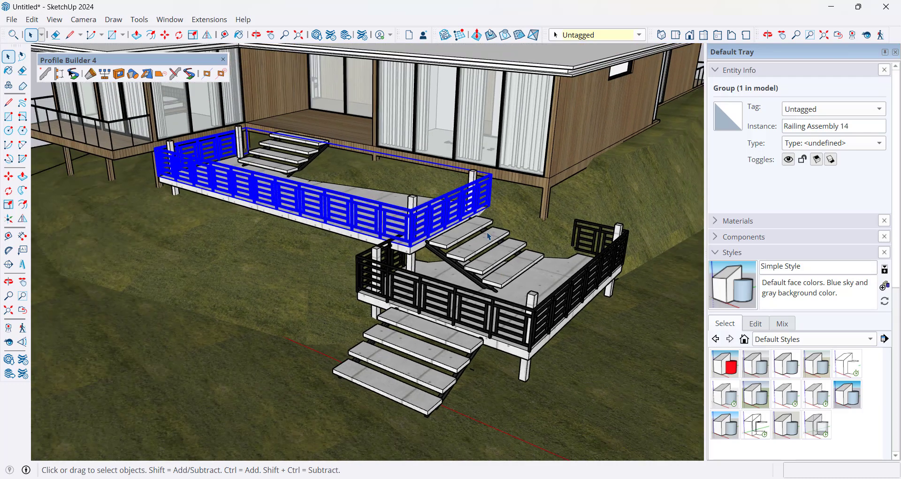
{"action": "middle_click_drag", "start_coordinate": [506, 299], "coordinate": [481, 210]}
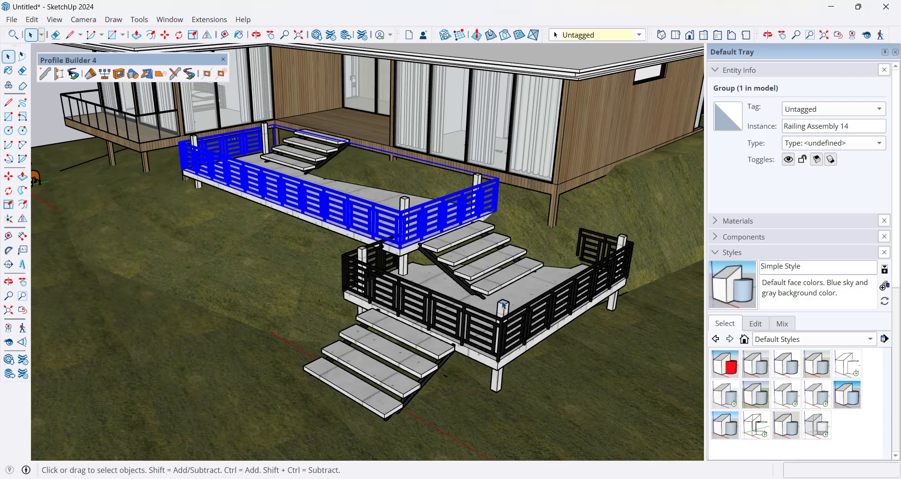
{"action": "scroll", "coordinate": [407, 323], "scroll_direction": "up", "scroll_amount": 4}
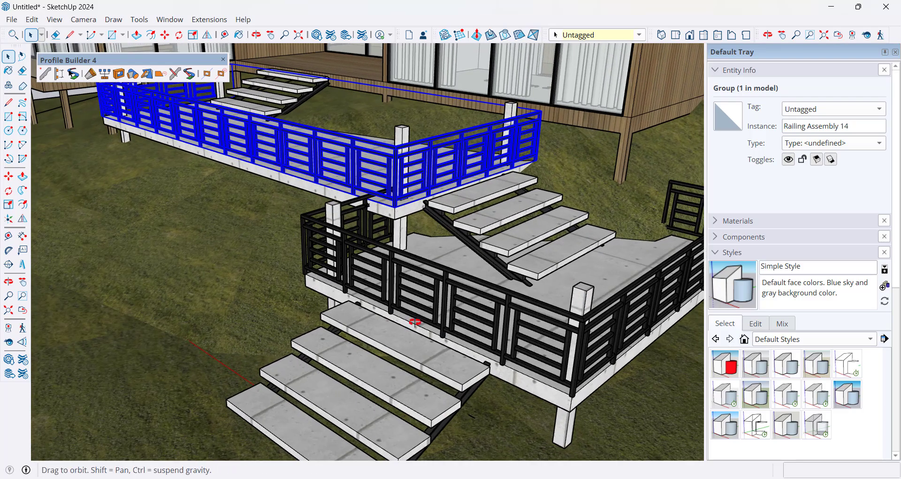
{"action": "middle_click_drag", "start_coordinate": [409, 326], "coordinate": [421, 292]}
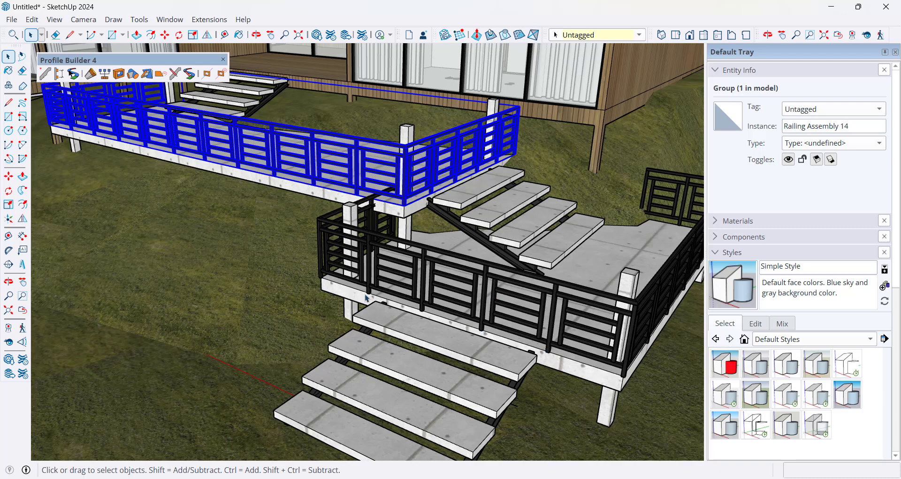
{"action": "middle_click_drag", "start_coordinate": [366, 297], "coordinate": [225, 143]}
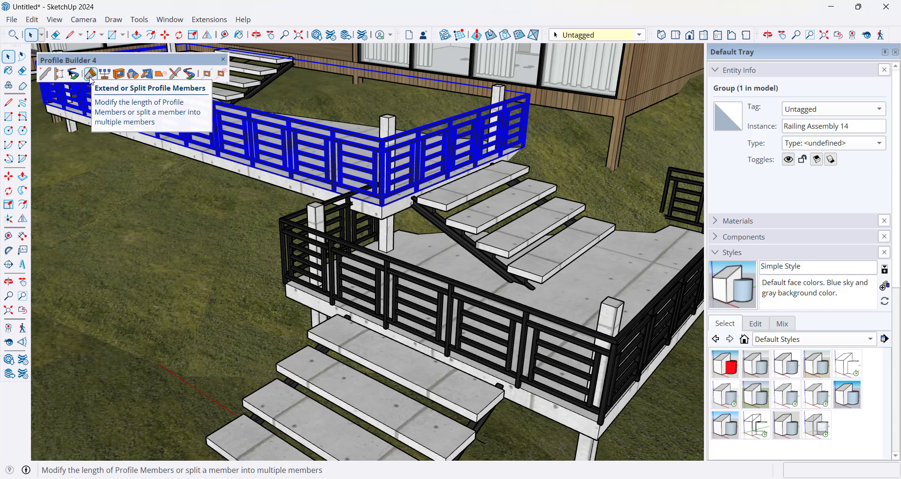
Step: Stretch the lower landing's Railing Assembly 14 to about 17' 3/4" along the landing's front edge with Extend/Split
{"action": "left_click", "coordinate": [90, 74]}
{"action": "scroll", "coordinate": [98, 89], "scroll_direction": "down", "scroll_amount": 2}
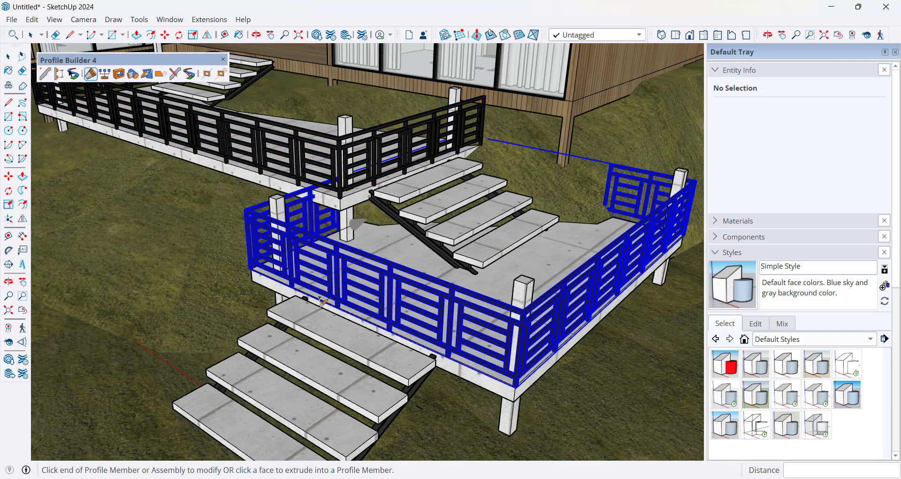
{"action": "scroll", "coordinate": [322, 301], "scroll_direction": "up", "scroll_amount": 3}
{"action": "scroll", "coordinate": [293, 292], "scroll_direction": "up", "scroll_amount": 2}
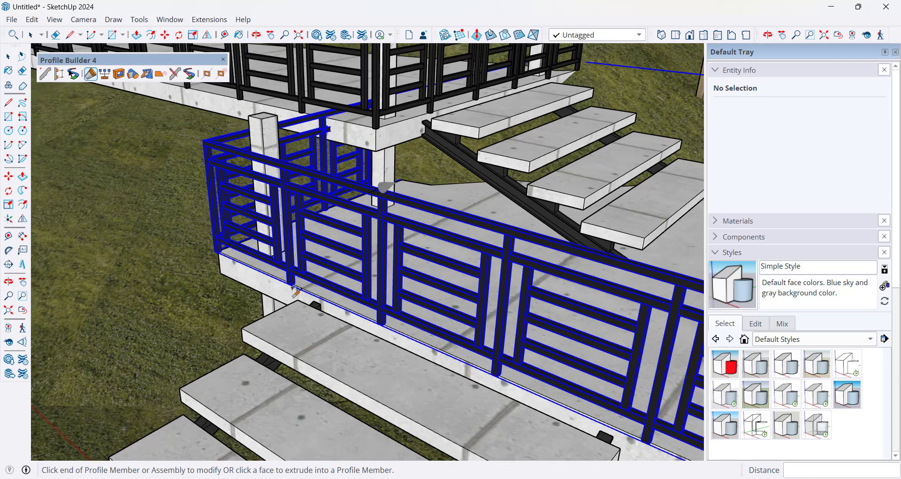
{"action": "left_click", "coordinate": [295, 292]}
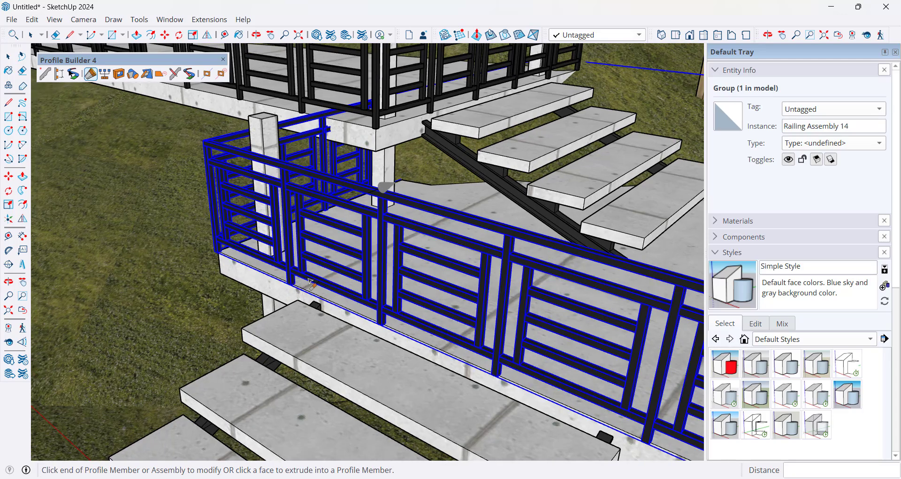
{"action": "left_click", "coordinate": [309, 279]}
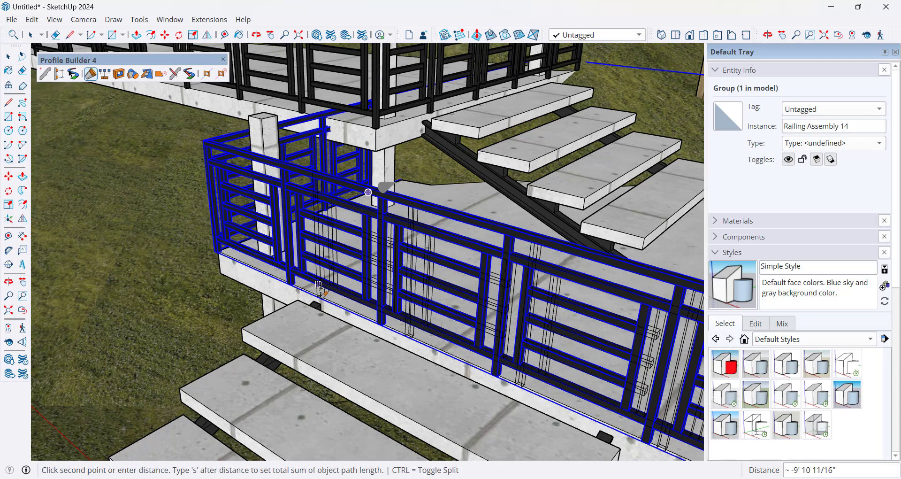
{"action": "scroll", "coordinate": [361, 308], "scroll_direction": "down", "scroll_amount": 2}
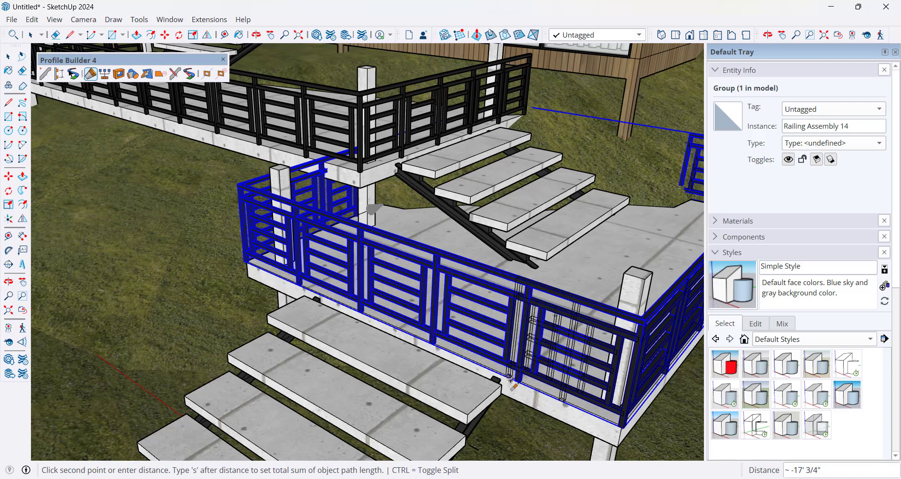
{"action": "left_click", "coordinate": [513, 382]}
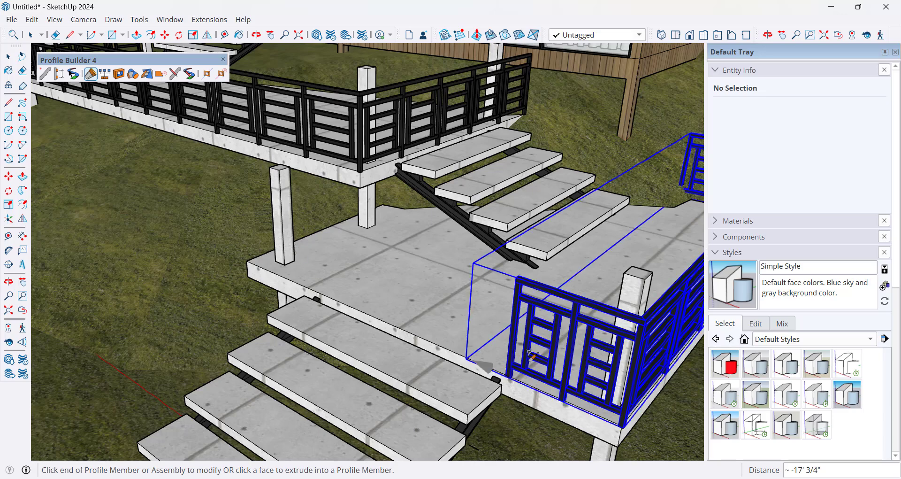
{"action": "left_click", "coordinate": [432, 291]}
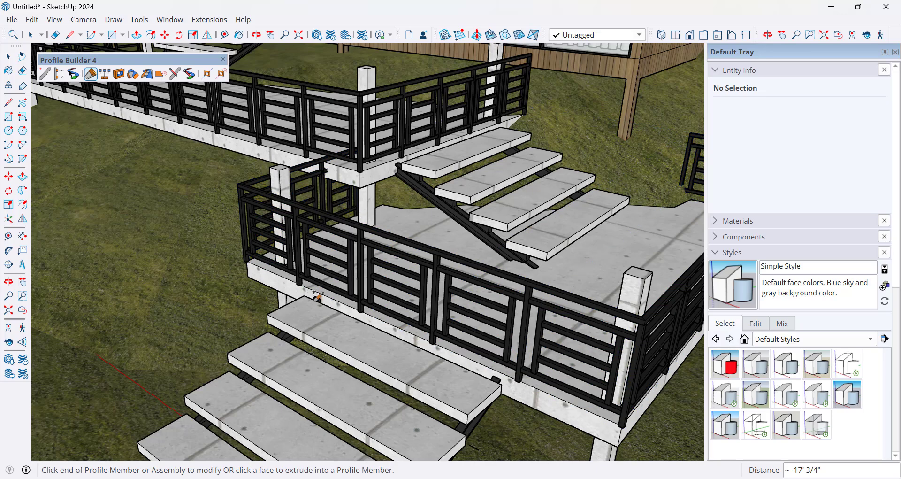
Step: Split the lower front railing and trim it back about 7'6", opening the top of the lower stairs
{"action": "left_click", "coordinate": [313, 282]}
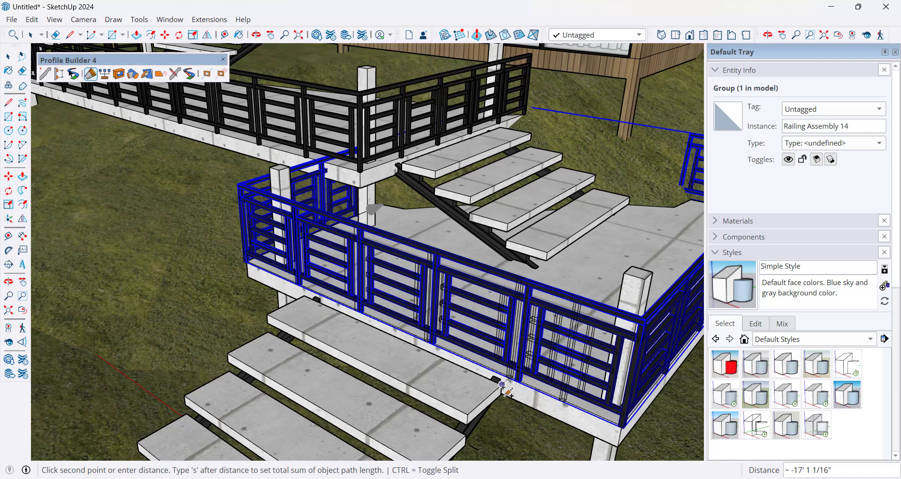
{"action": "left_click", "coordinate": [502, 385]}
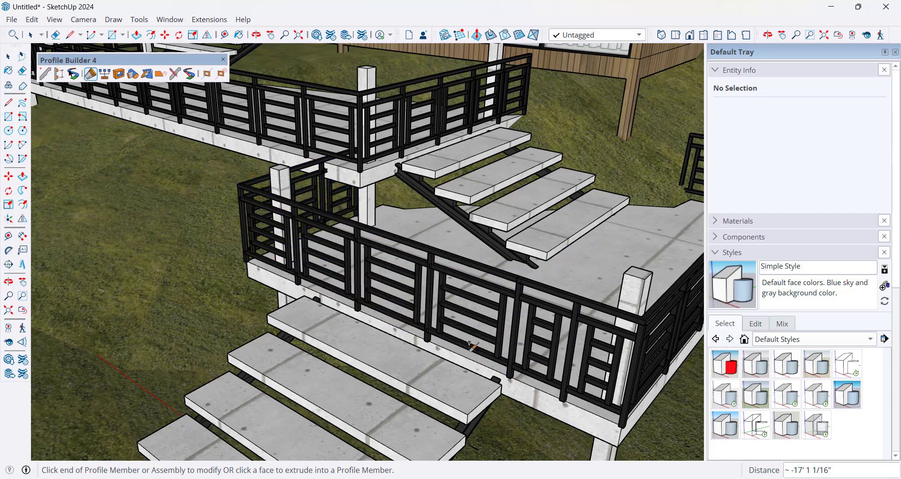
{"action": "left_click", "coordinate": [507, 376]}
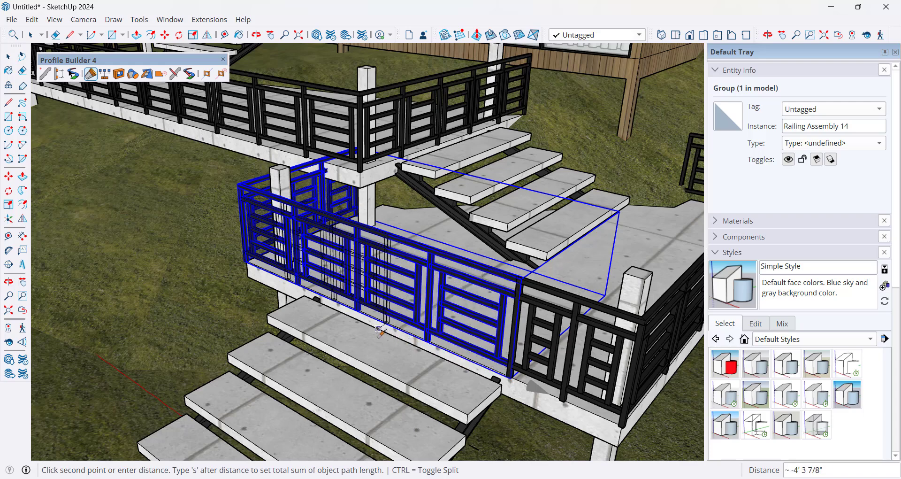
{"action": "left_click", "coordinate": [312, 299]}
{"action": "scroll", "coordinate": [483, 345], "scroll_direction": "down", "scroll_amount": 1}
Step: Shorten one end of the upper landing's Railing Assembly 14 to a new end point
{"action": "middle_click_drag", "start_coordinate": [486, 346], "coordinate": [445, 215]}
{"action": "left_click", "coordinate": [497, 329]}
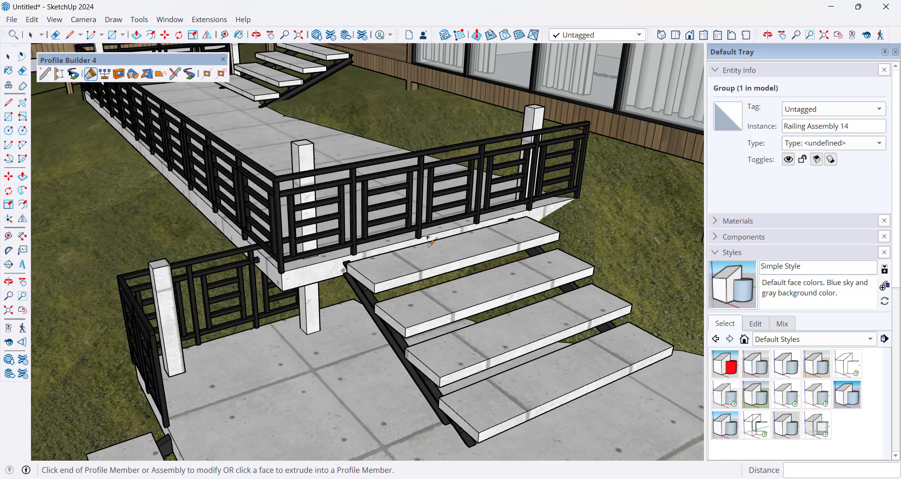
{"action": "left_click", "coordinate": [427, 223]}
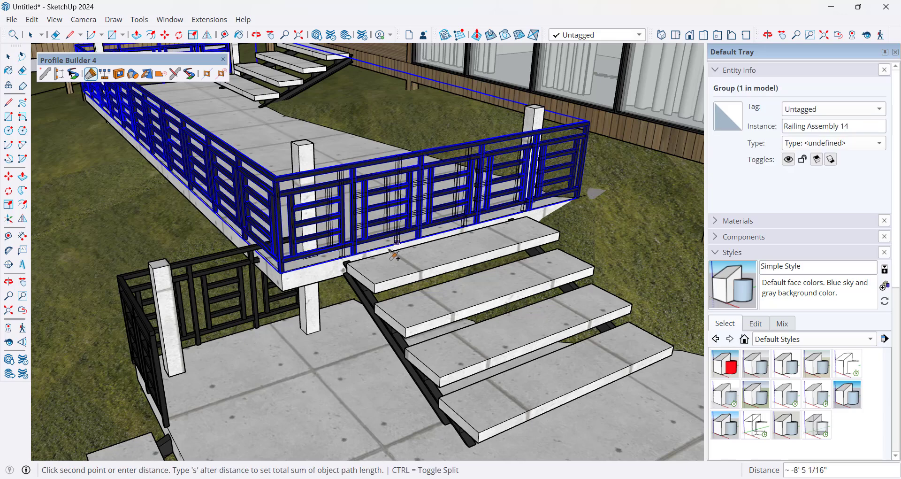
{"action": "scroll", "coordinate": [349, 259], "scroll_direction": "up", "scroll_amount": 2}
{"action": "scroll", "coordinate": [349, 259], "scroll_direction": "up", "scroll_amount": 1}
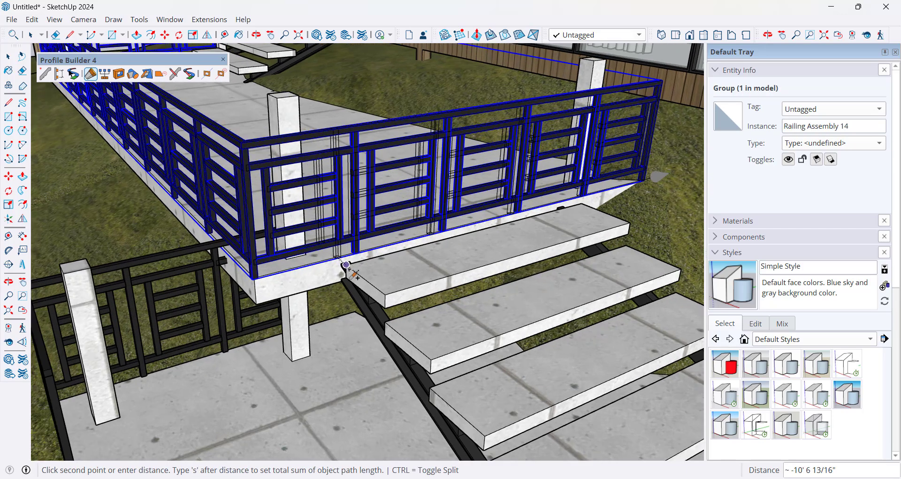
{"action": "left_click", "coordinate": [347, 266]}
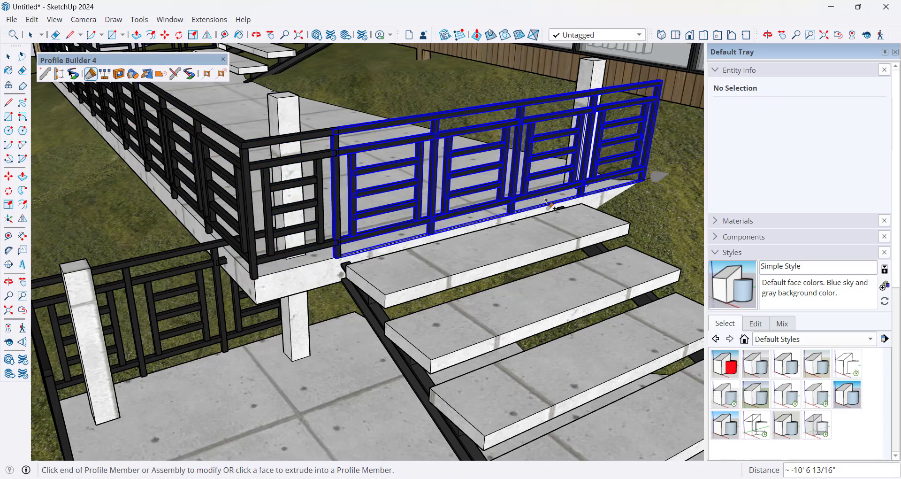
Step: Stretch the railing's other end out to meet the stair edge
{"action": "left_click", "coordinate": [342, 252]}
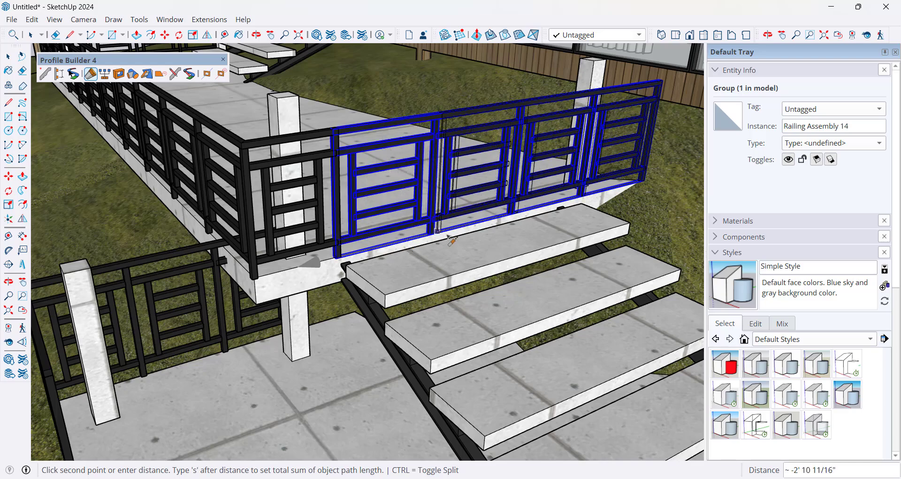
{"action": "left_click", "coordinate": [582, 203]}
{"action": "scroll", "coordinate": [463, 237], "scroll_direction": "down", "scroll_amount": 5}
{"action": "middle_click_drag", "start_coordinate": [464, 237], "coordinate": [572, 216]}
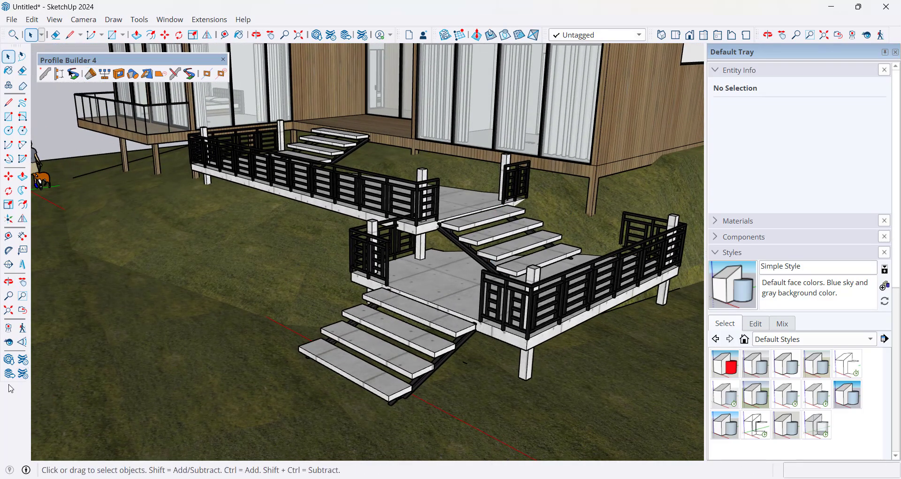
Step: Cut a 6' gate gap between two picked points on the picket fence's front run
{"action": "middle_click_drag", "start_coordinate": [668, 286], "coordinate": [619, 289]}
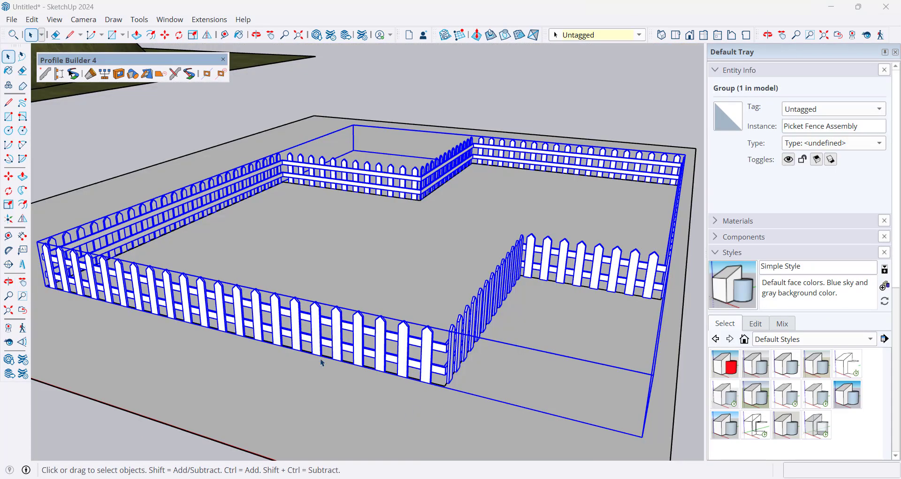
{"action": "middle_click_drag", "start_coordinate": [318, 310], "coordinate": [329, 211]}
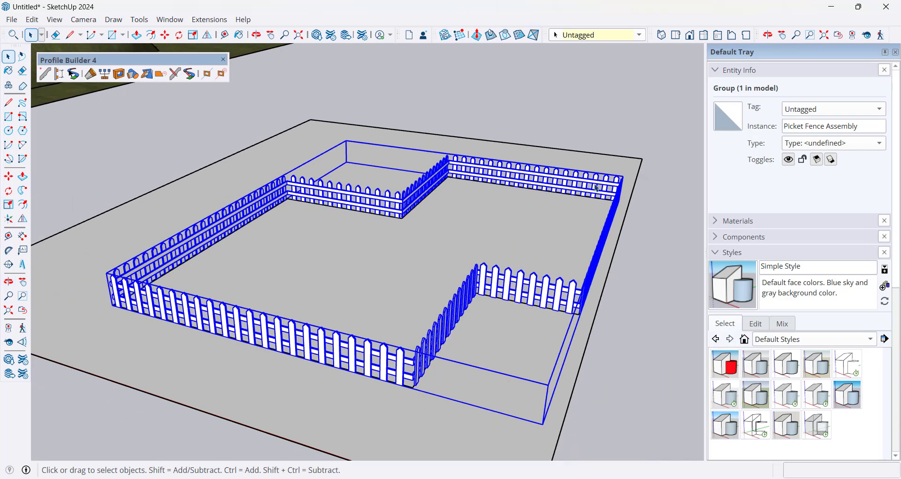
{"action": "left_click", "coordinate": [91, 74]}
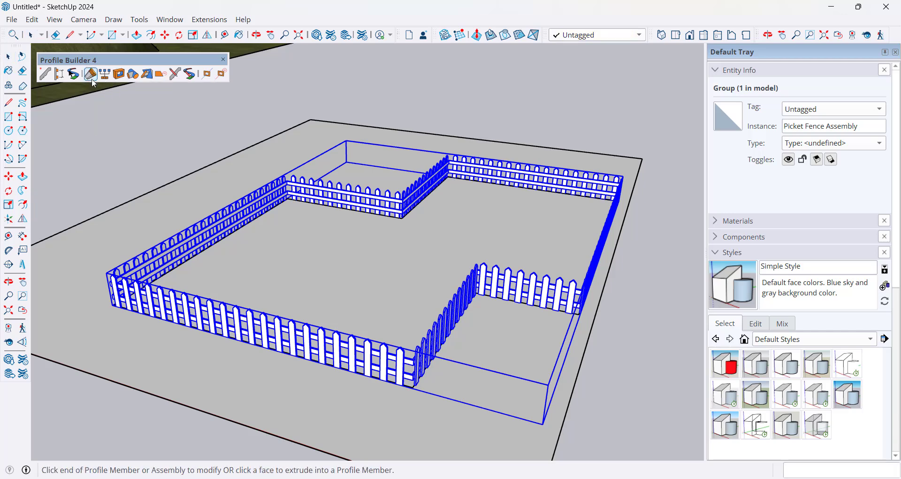
{"action": "scroll", "coordinate": [256, 349], "scroll_direction": "up", "scroll_amount": 4}
{"action": "left_click", "coordinate": [256, 345]}
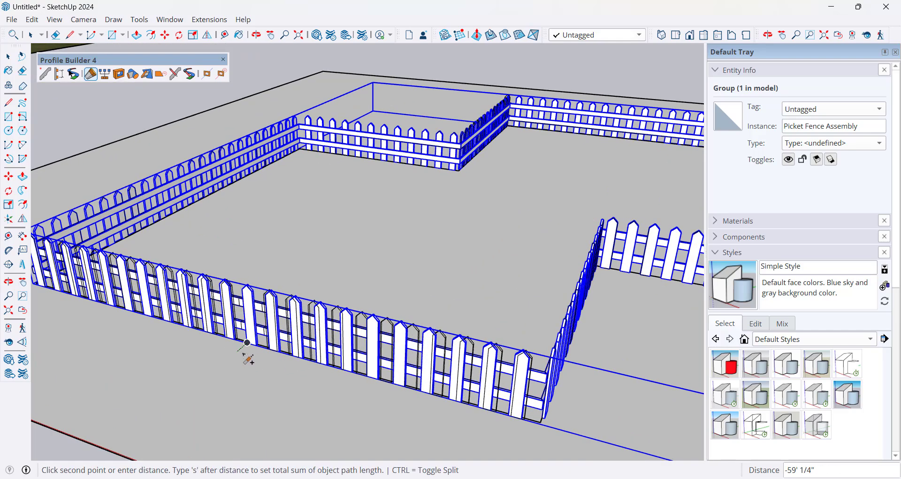
{"action": "scroll", "coordinate": [246, 345], "scroll_direction": "up", "scroll_amount": 2}
{"action": "left_click", "coordinate": [243, 339]}
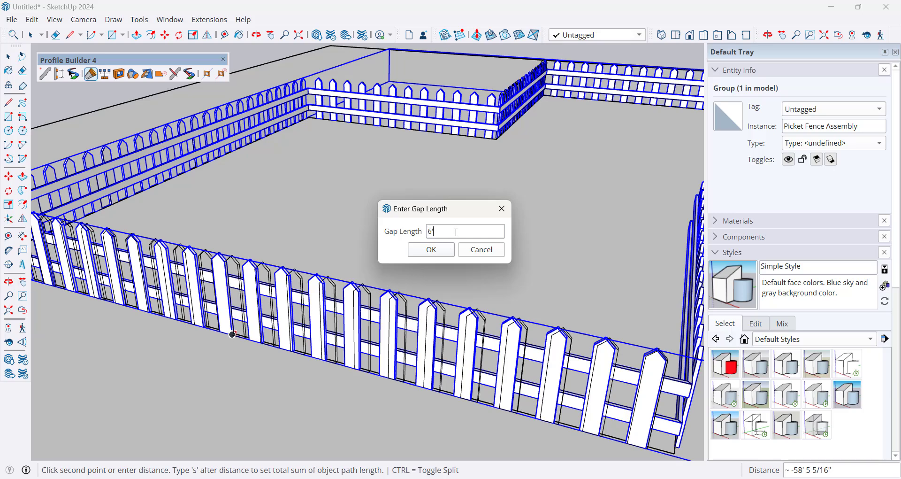
{"action": "key", "text": "Return"}
{"action": "middle_click_drag", "start_coordinate": [357, 314], "coordinate": [280, 258]}
Step: Trim back the two picket fence member ends beside the gate gap to new end points
{"action": "scroll", "coordinate": [297, 285], "scroll_direction": "up", "scroll_amount": 2}
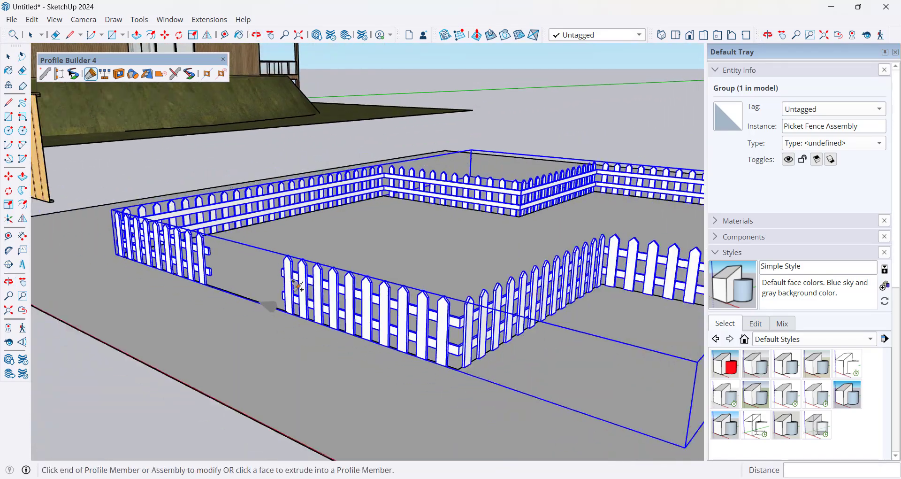
{"action": "middle_click_drag", "start_coordinate": [297, 285], "coordinate": [430, 232]}
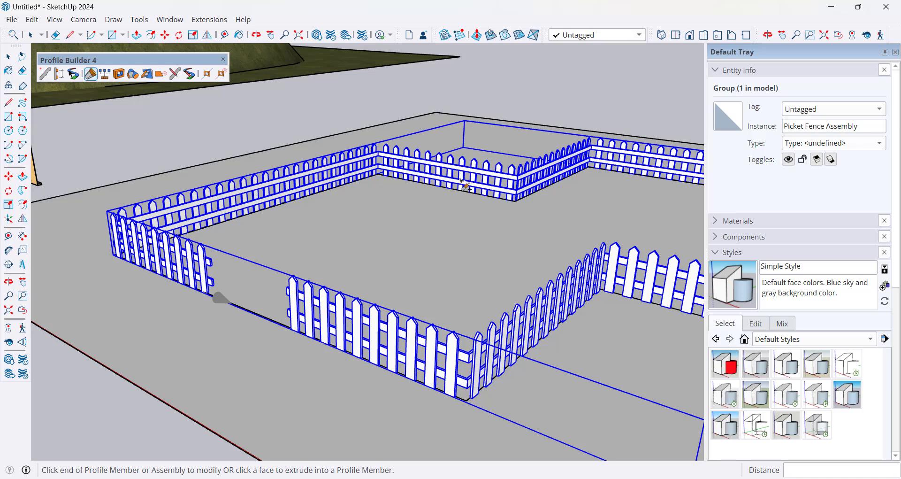
{"action": "scroll", "coordinate": [379, 325], "scroll_direction": "down", "scroll_amount": 3}
{"action": "scroll", "coordinate": [440, 322], "scroll_direction": "up", "scroll_amount": 2}
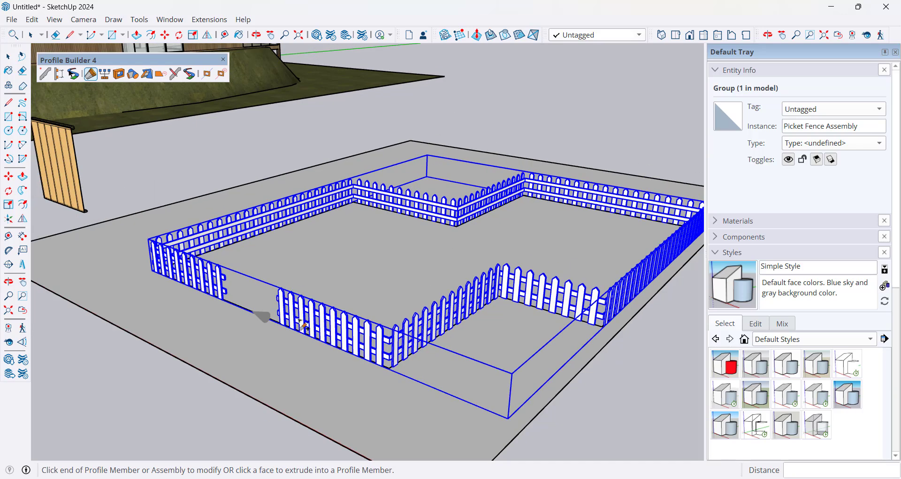
{"action": "left_click", "coordinate": [468, 331]}
{"action": "left_click", "coordinate": [456, 332]}
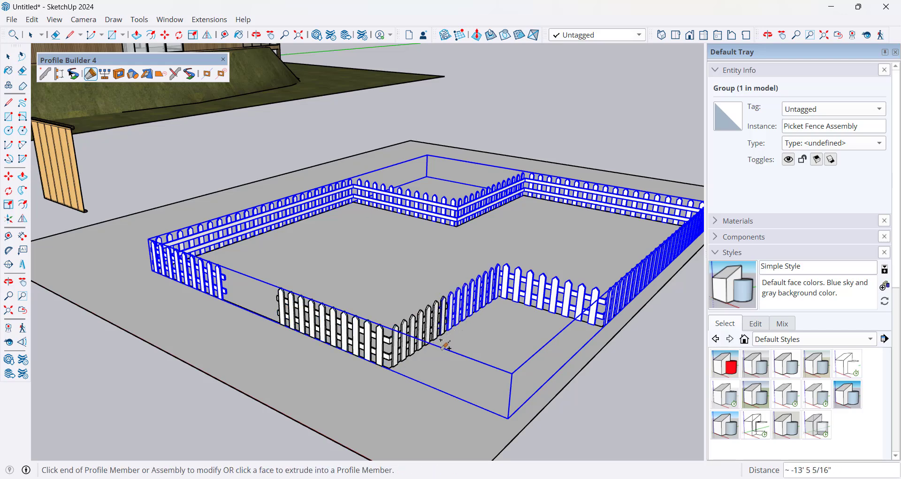
{"action": "left_click", "coordinate": [453, 332]}
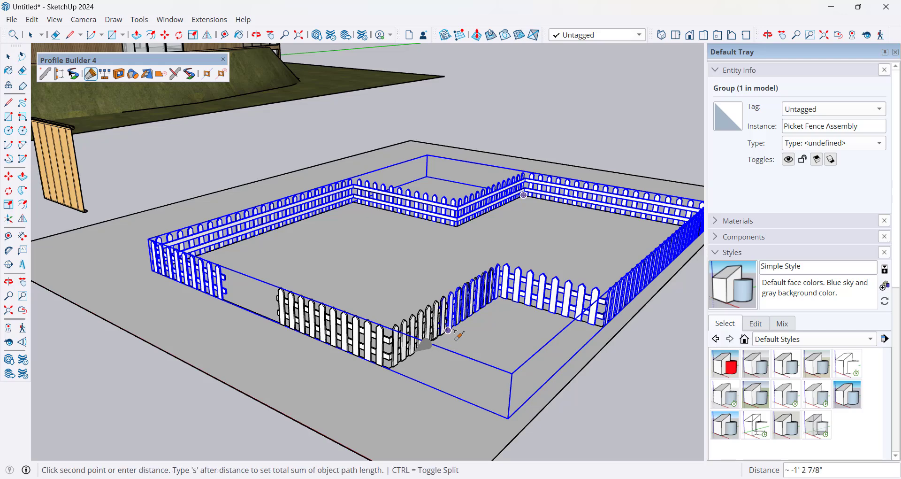
{"action": "left_click", "coordinate": [471, 325]}
{"action": "middle_click_drag", "start_coordinate": [415, 337], "coordinate": [276, 321]}
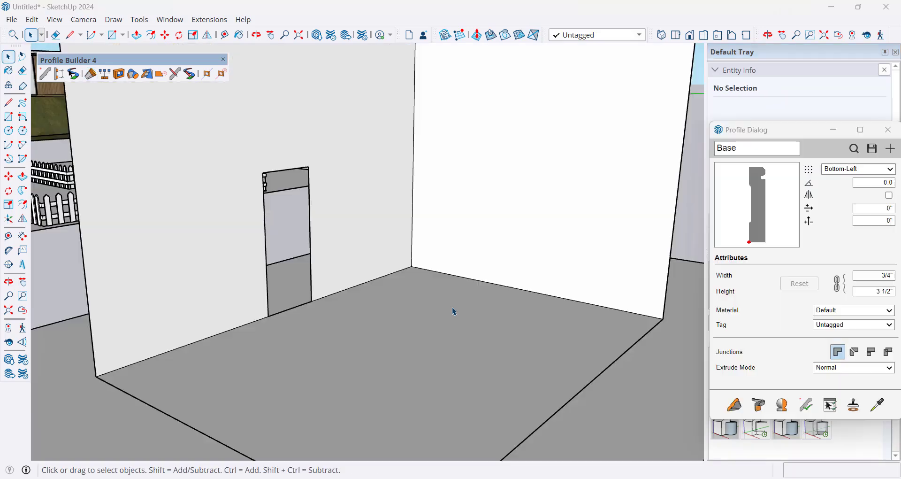
Step: Build the 3/4" × 3 1/2" Base baseboard along the left and right wall floor corners
{"action": "left_click_drag", "start_coordinate": [787, 139], "coordinate": [764, 105]}
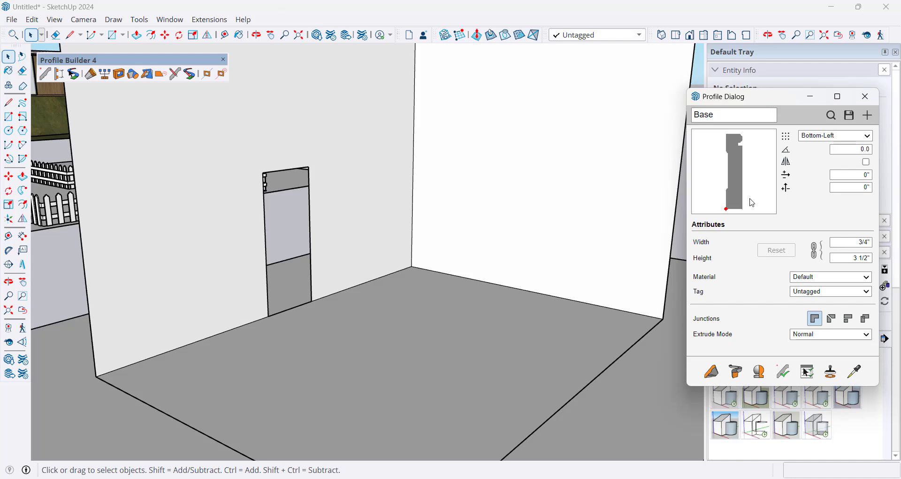
{"action": "left_click", "coordinate": [711, 372]}
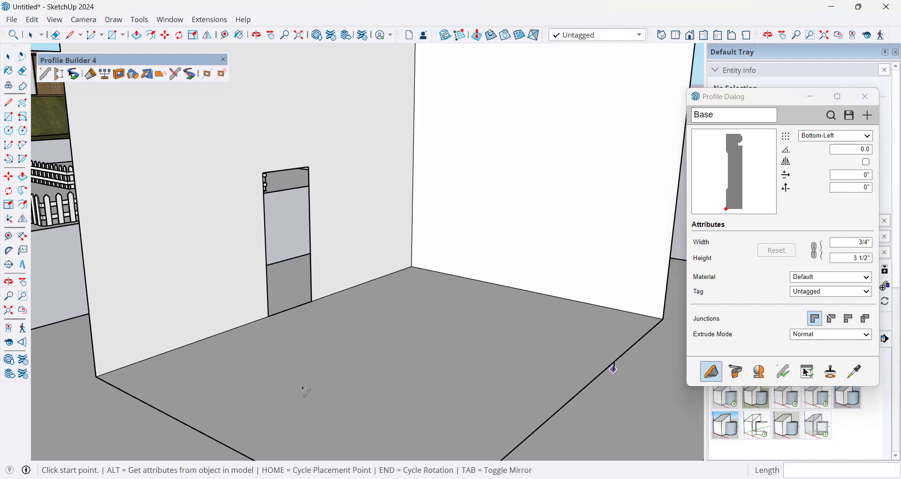
{"action": "left_click", "coordinate": [96, 376]}
{"action": "left_click", "coordinate": [412, 266]}
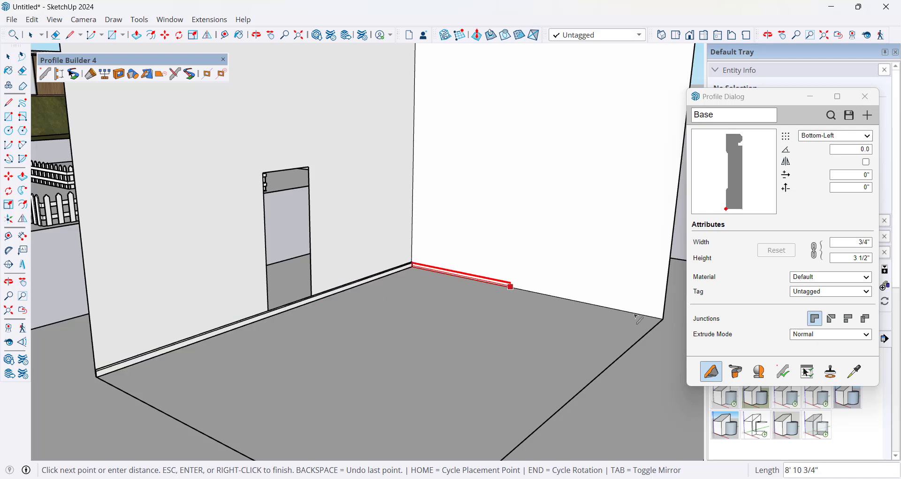
{"action": "left_click", "coordinate": [663, 319]}
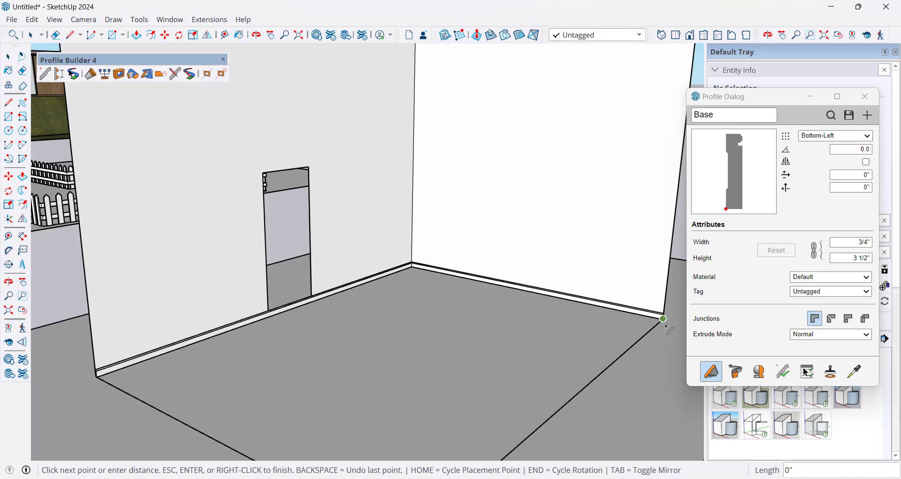
{"action": "key", "text": "Return"}
{"action": "scroll", "coordinate": [277, 299], "scroll_direction": "up", "scroll_amount": 2}
{"action": "middle_click_drag", "start_coordinate": [250, 303], "coordinate": [475, 313]}
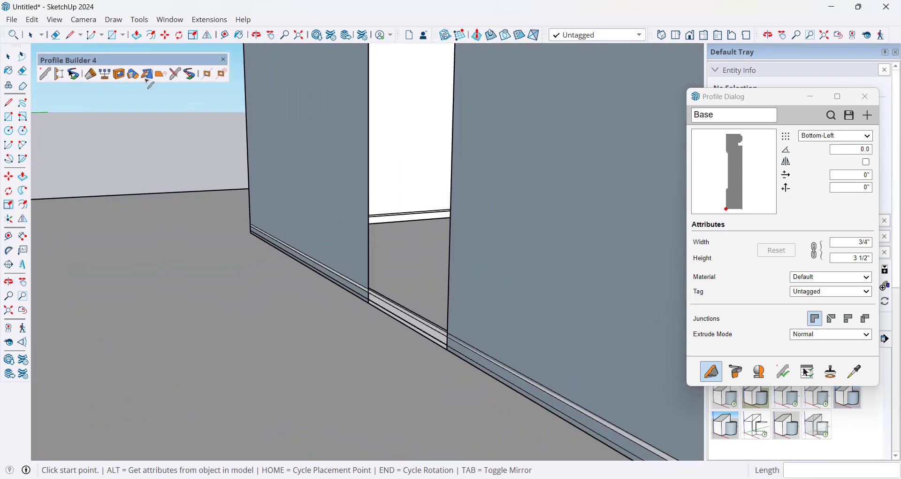
Step: Pull both baseboard ends back to the door jamb corners, leaving a roughly 3' doorway gap
{"action": "left_click", "coordinate": [91, 73]}
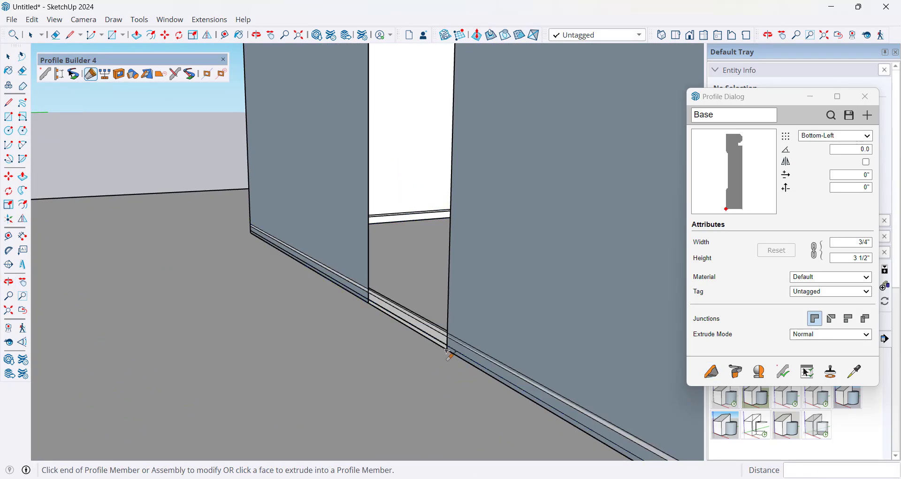
{"action": "left_click", "coordinate": [420, 328]}
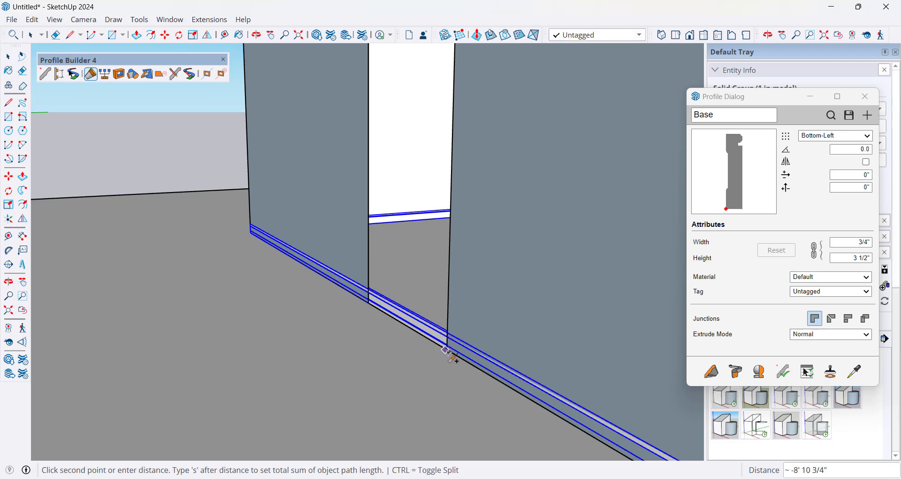
{"action": "scroll", "coordinate": [447, 350], "scroll_direction": "up", "scroll_amount": 4}
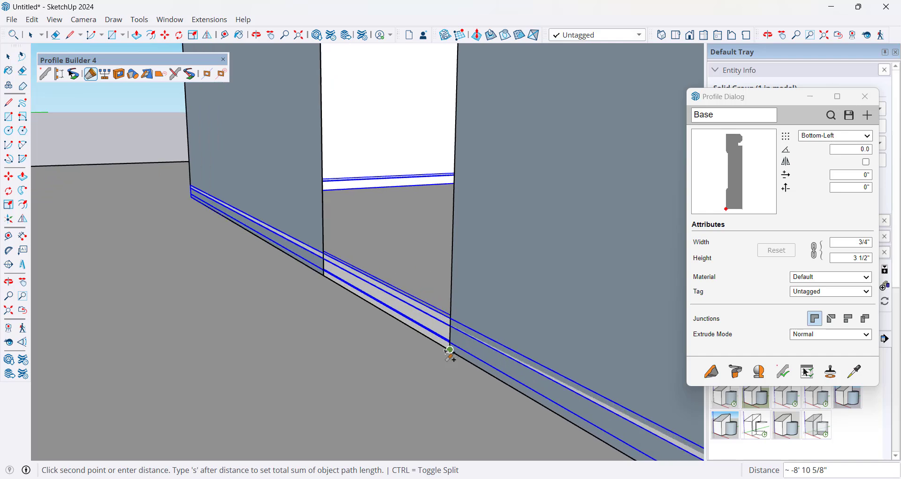
{"action": "left_click", "coordinate": [448, 350]}
{"action": "scroll", "coordinate": [437, 339], "scroll_direction": "down", "scroll_amount": 1}
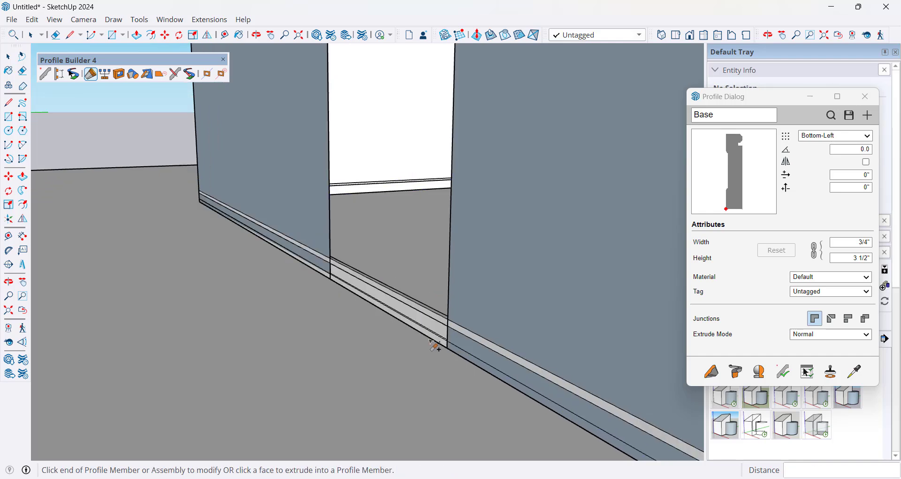
{"action": "left_click", "coordinate": [448, 344]}
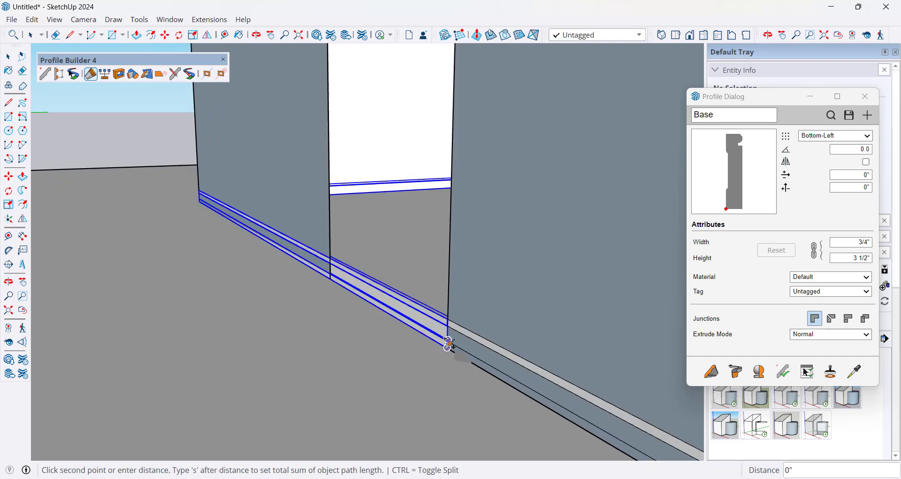
{"action": "left_click", "coordinate": [330, 279]}
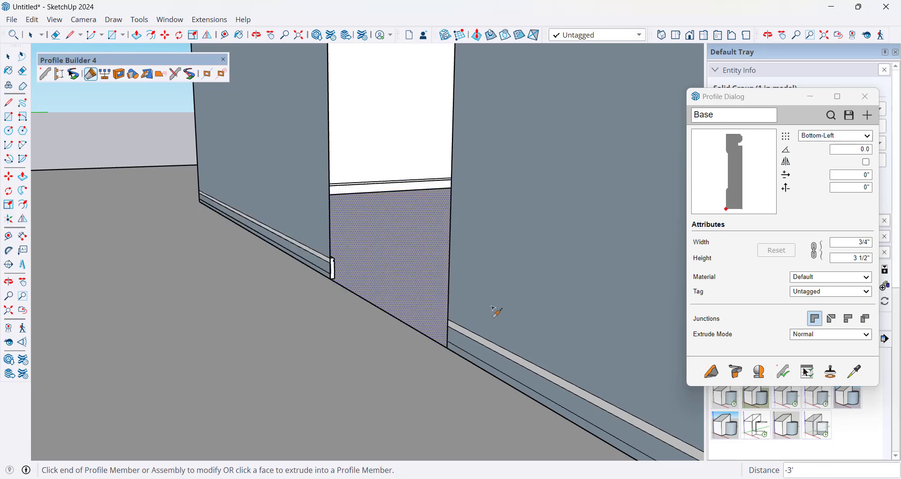
{"action": "middle_click_drag", "start_coordinate": [501, 310], "coordinate": [371, 267]}
{"action": "scroll", "coordinate": [361, 278], "scroll_direction": "down", "scroll_amount": 5}
{"action": "key", "text": "space"}
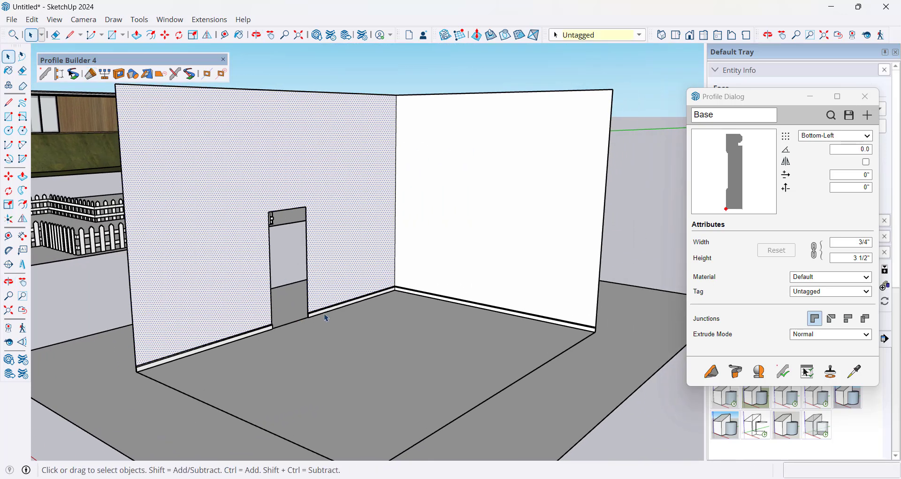